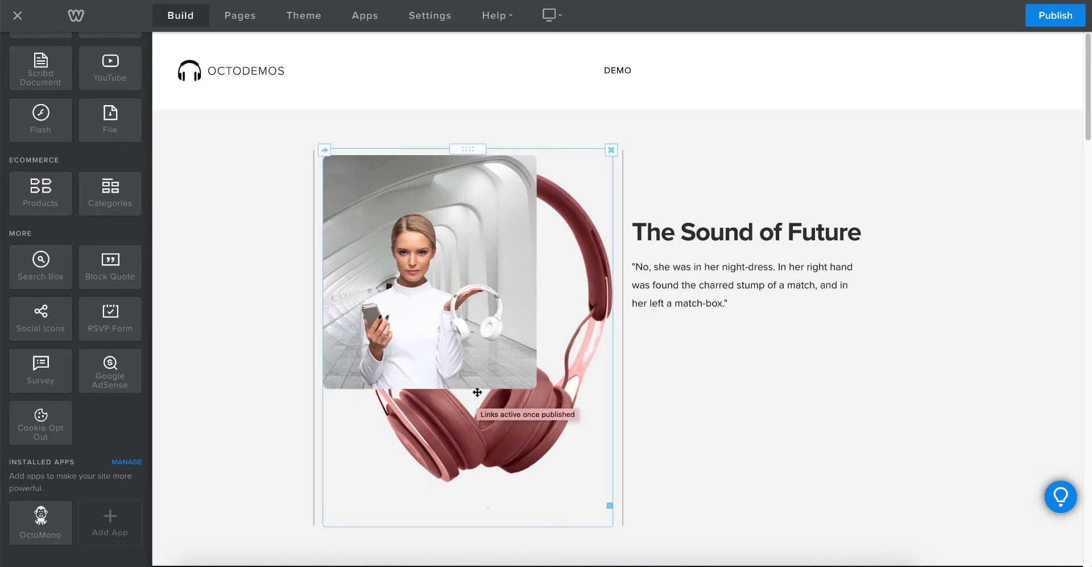
Step: Add an OctoMono app element at the end of the page, just above the footer
{"action": "scroll", "coordinate": [477, 393], "scroll_direction": "down", "scroll_amount": 20}
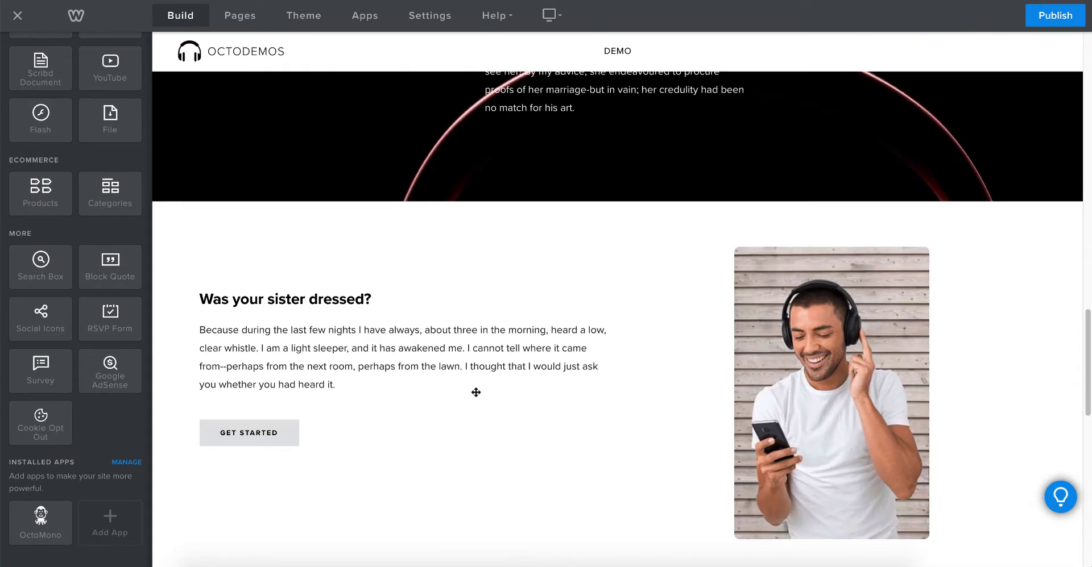
{"action": "scroll", "coordinate": [475, 392], "scroll_direction": "down", "scroll_amount": 5}
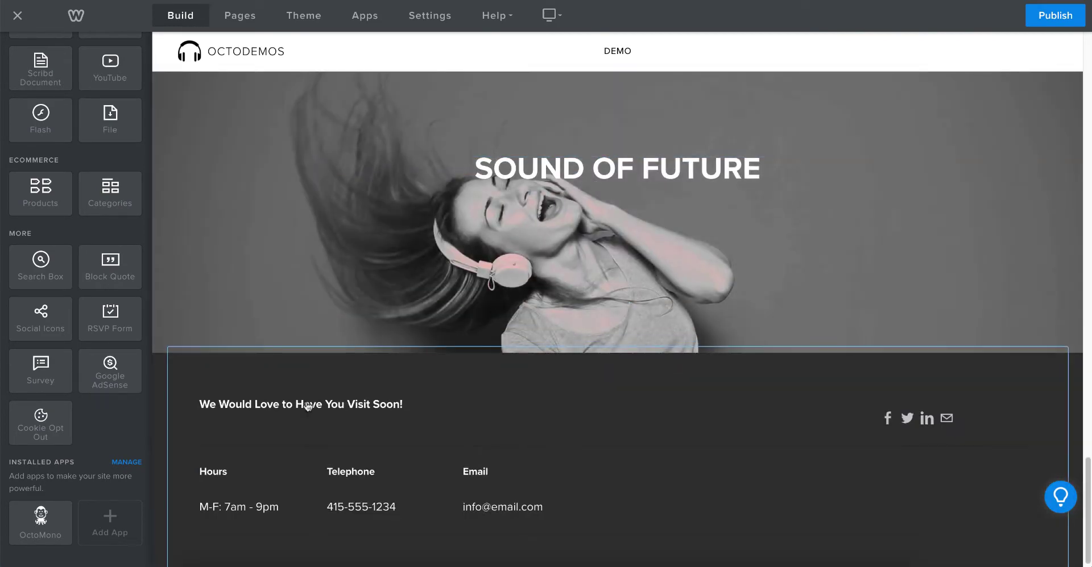
{"action": "left_click_drag", "start_coordinate": [39, 527], "coordinate": [554, 314]}
{"action": "left_click_drag", "start_coordinate": [552, 388], "coordinate": [547, 383]}
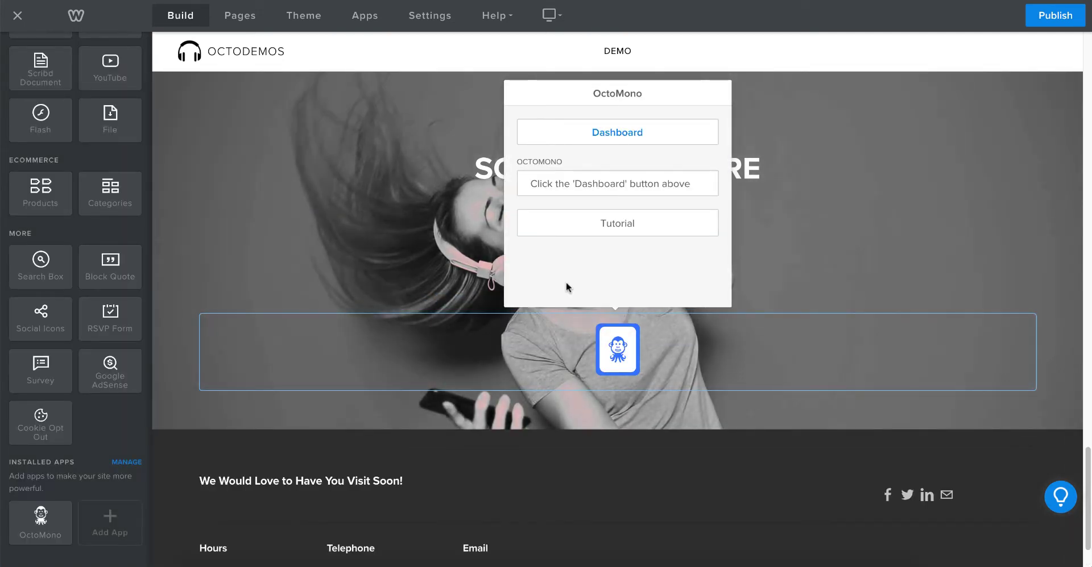
Step: Open the OctoMono dashboard for the placed element and select the Scroll To Top element
{"action": "left_click", "coordinate": [655, 140]}
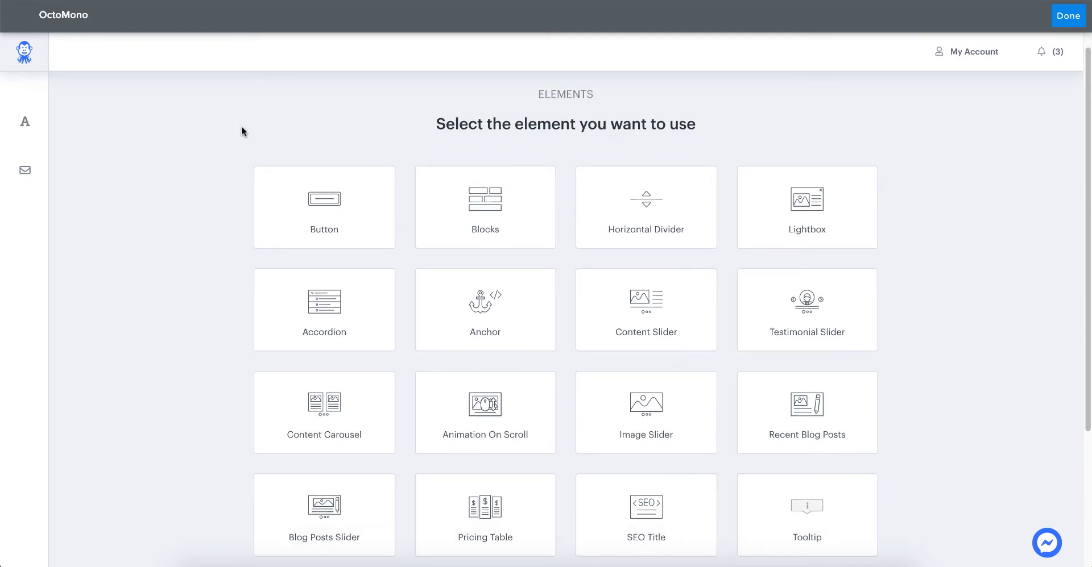
{"action": "scroll", "coordinate": [241, 130], "scroll_direction": "down", "scroll_amount": 4}
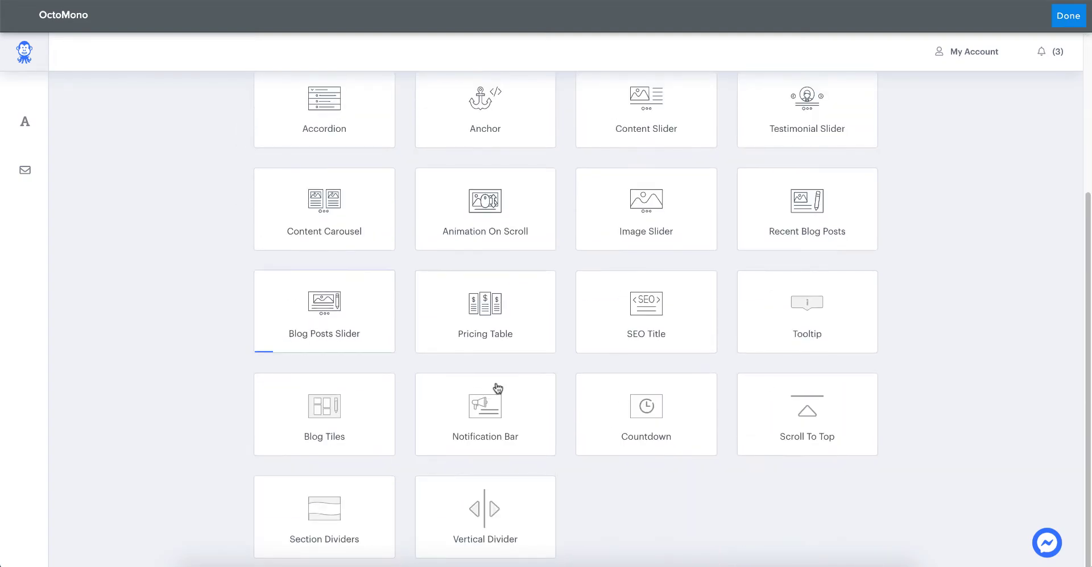
{"action": "left_click", "coordinate": [831, 434]}
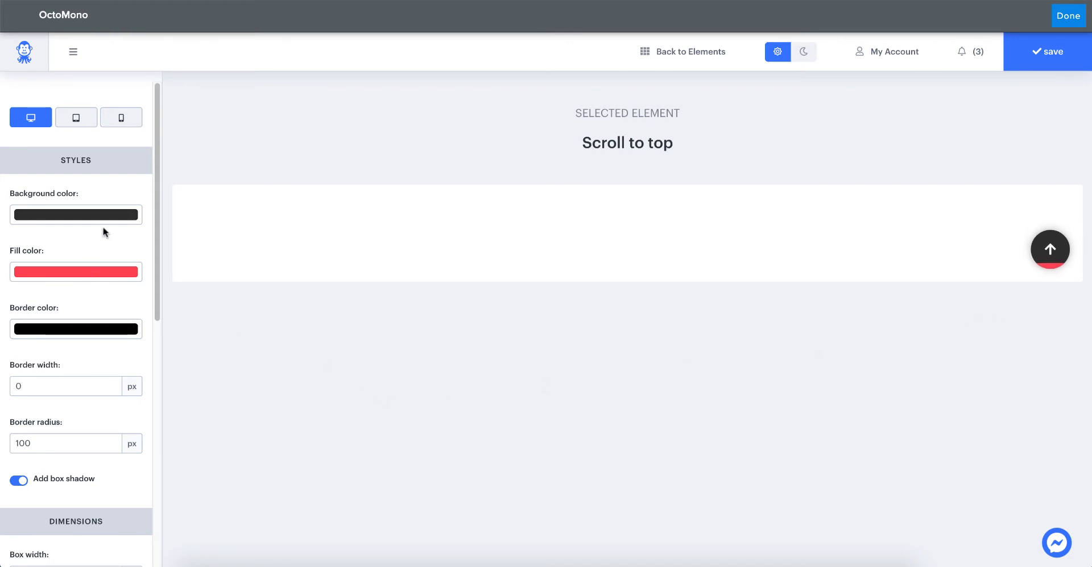
Step: Set the background color to red #C61212 and the fill color to dark brown #4B3E3E
{"action": "left_click", "coordinate": [74, 217]}
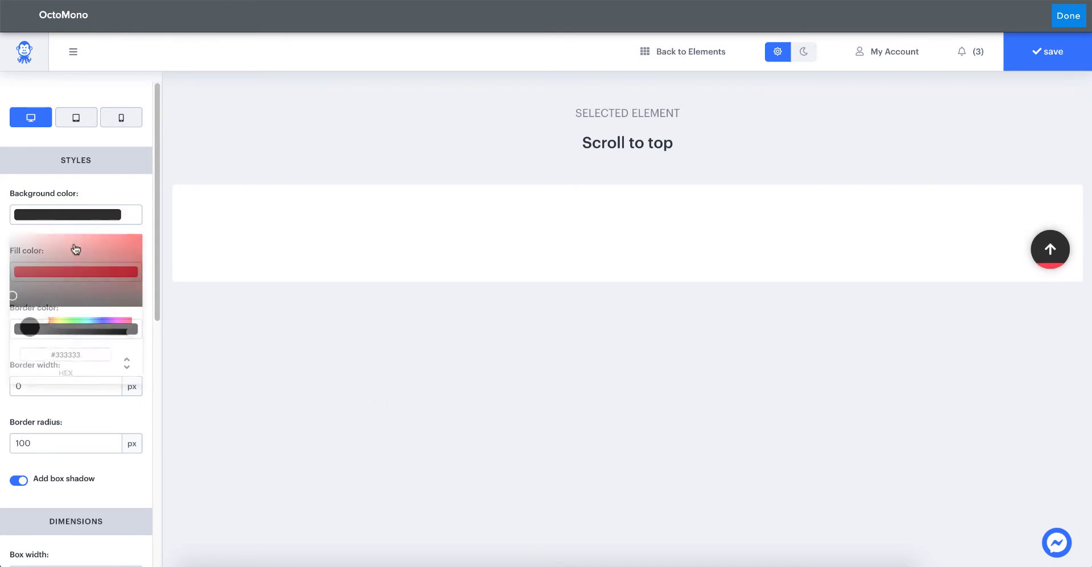
{"action": "left_click_drag", "start_coordinate": [113, 245], "coordinate": [132, 249]}
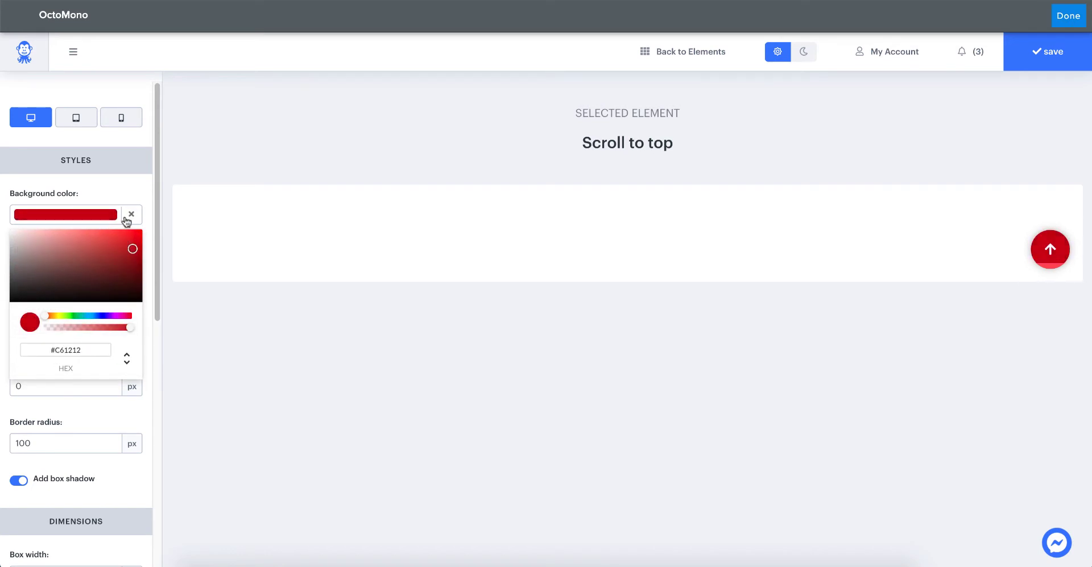
{"action": "left_click", "coordinate": [114, 195]}
{"action": "left_click", "coordinate": [56, 275]}
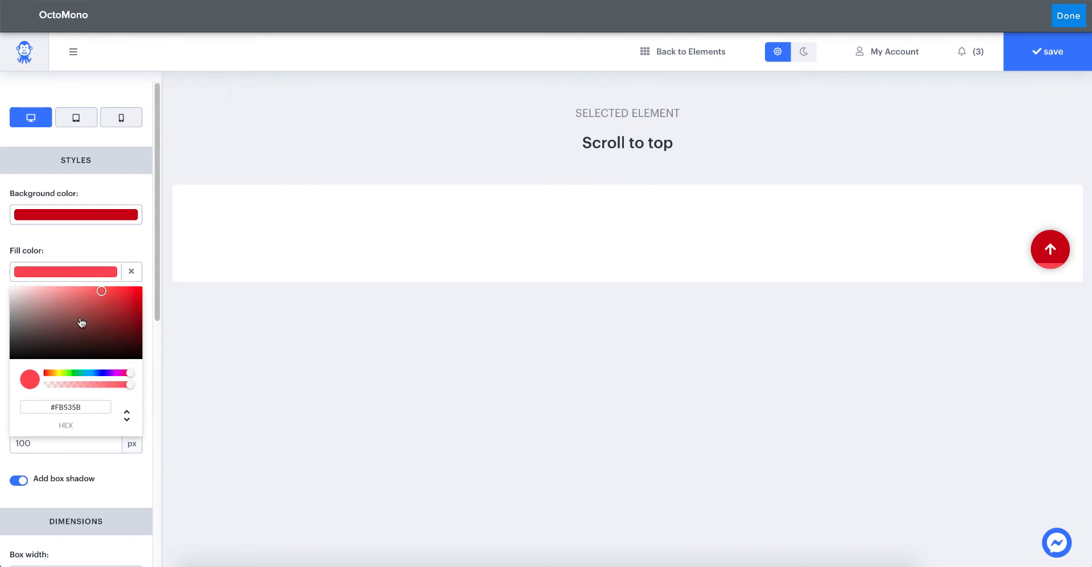
{"action": "mouse_move", "coordinate": [81, 322]}
{"action": "left_mouse_down"}
{"action": "mouse_move", "coordinate": [53, 348]}
{"action": "mouse_move", "coordinate": [34, 341]}
{"action": "left_mouse_up"}
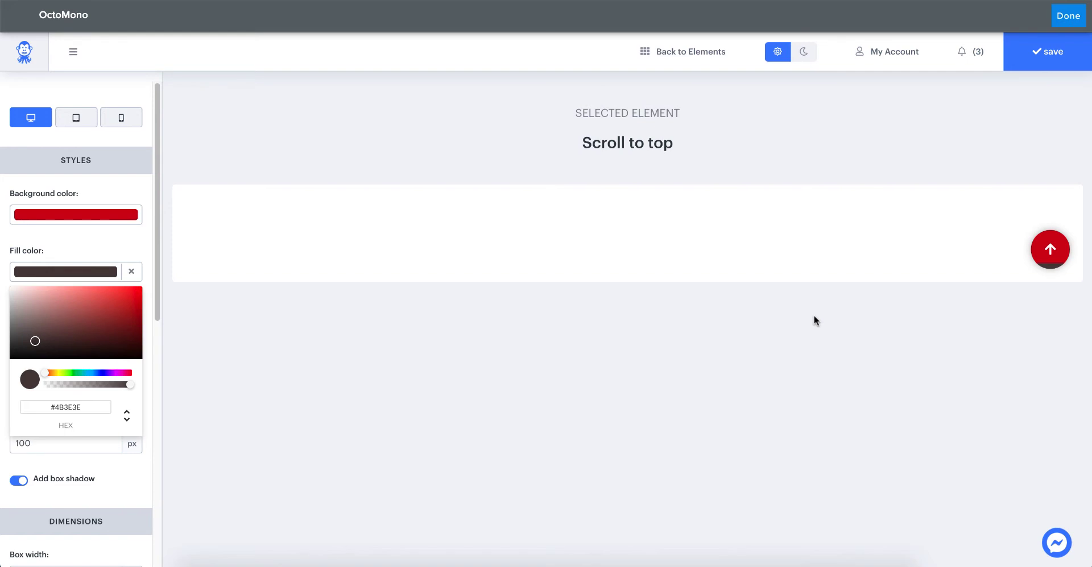
Step: Set the scroll button's background color to near-black and its fill color to red #E14747
{"action": "left_click", "coordinate": [104, 220]}
{"action": "left_click_drag", "start_coordinate": [111, 259], "coordinate": [103, 300]}
{"action": "left_click", "coordinate": [131, 216]}
{"action": "left_click", "coordinate": [103, 273]}
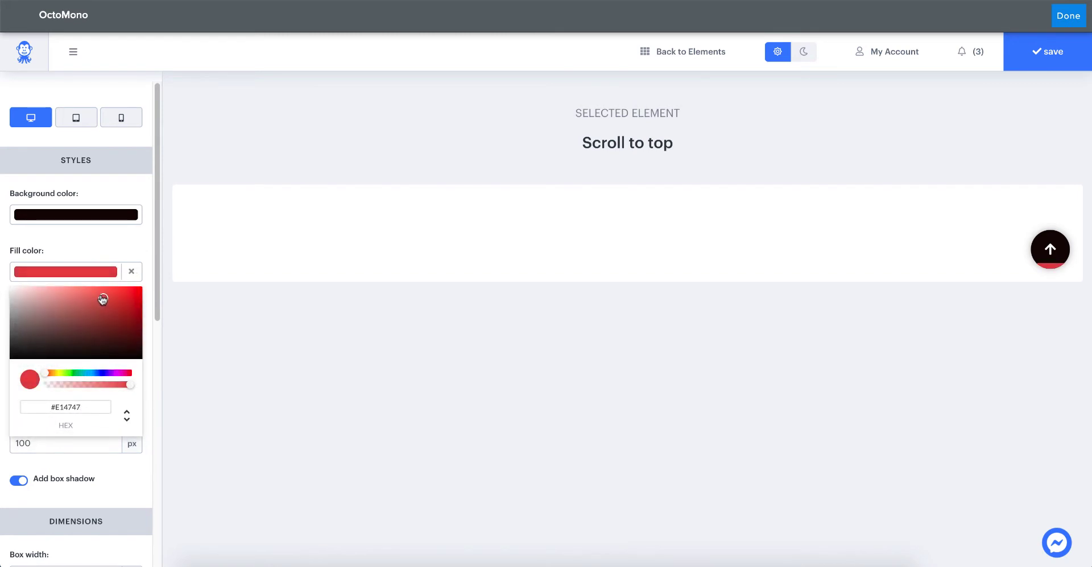
{"action": "left_click", "coordinate": [130, 271]}
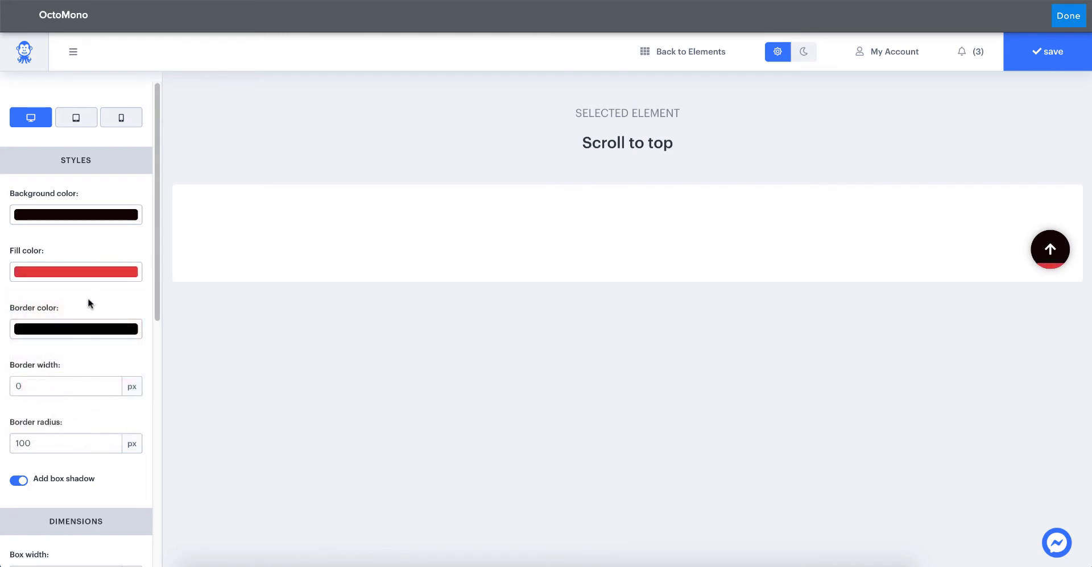
Step: Try a border radius of 10 px on the scroll button and restore it to 100 px
{"action": "scroll", "coordinate": [87, 298], "scroll_direction": "down", "scroll_amount": 1}
{"action": "scroll", "coordinate": [62, 339], "scroll_direction": "down", "scroll_amount": 1}
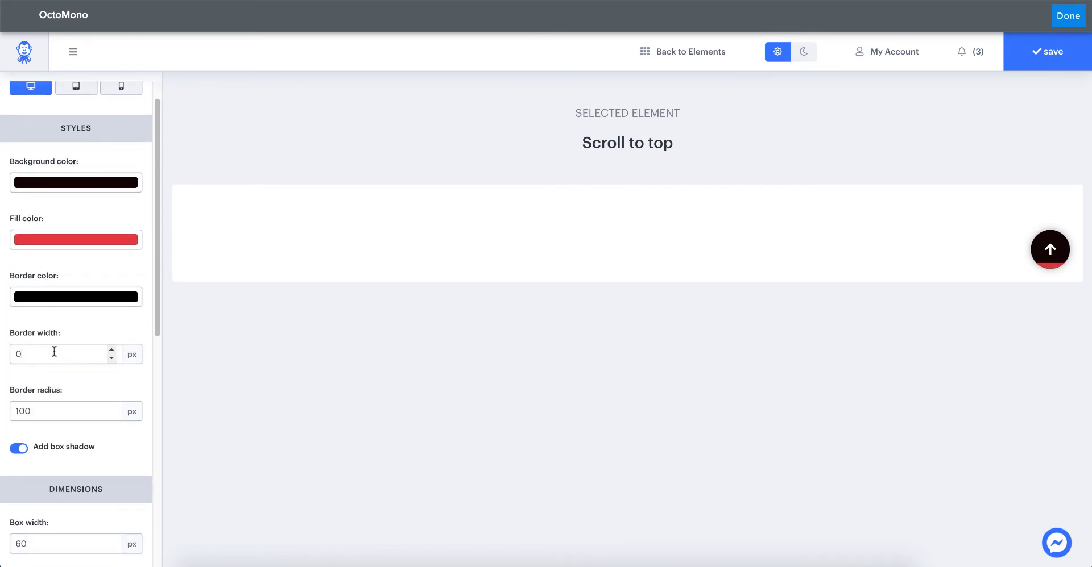
{"action": "left_click", "coordinate": [54, 351]}
{"action": "scroll", "coordinate": [112, 295], "scroll_direction": "down", "scroll_amount": 2}
{"action": "left_click", "coordinate": [47, 321]}
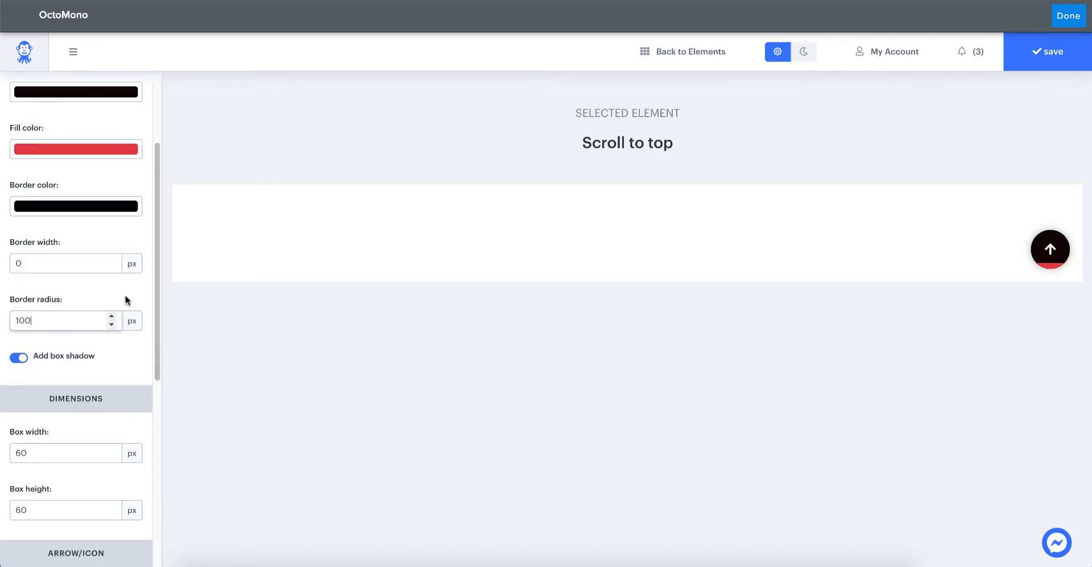
{"action": "key", "text": "BackSpace"}
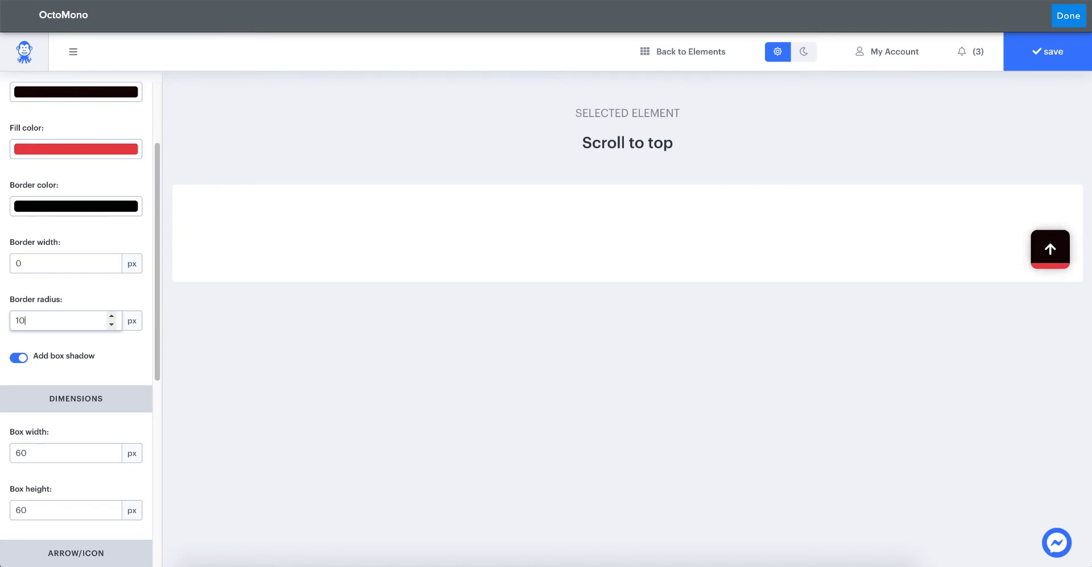
{"action": "key", "text": "BackSpace"}
{"action": "type", "text": "10"}
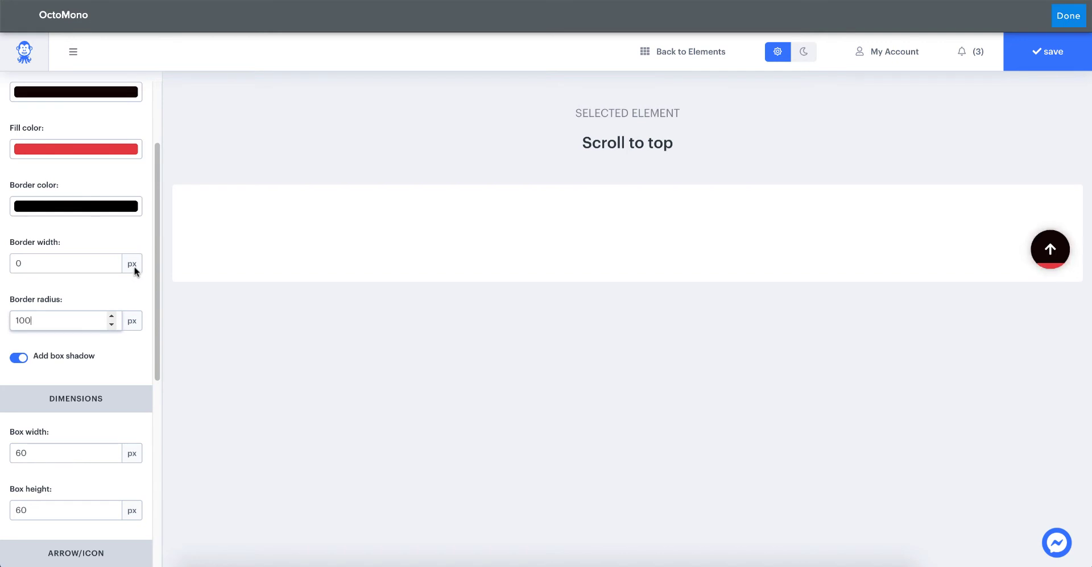
{"action": "left_click", "coordinate": [88, 279]}
Step: Turn the scroll button's box shadow off and back on
{"action": "scroll", "coordinate": [83, 296], "scroll_direction": "down", "scroll_amount": 1}
{"action": "left_click", "coordinate": [71, 356]}
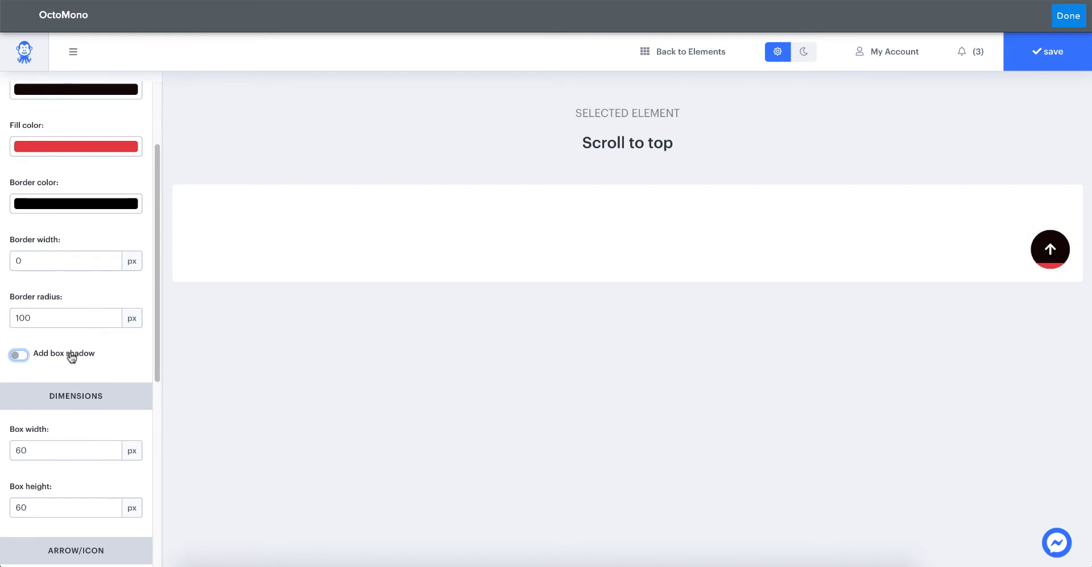
{"action": "left_click", "coordinate": [71, 356]}
Step: Try a box width of 160 px on the scroll button and restore it to 60 px
{"action": "scroll", "coordinate": [78, 284], "scroll_direction": "down", "scroll_amount": 3}
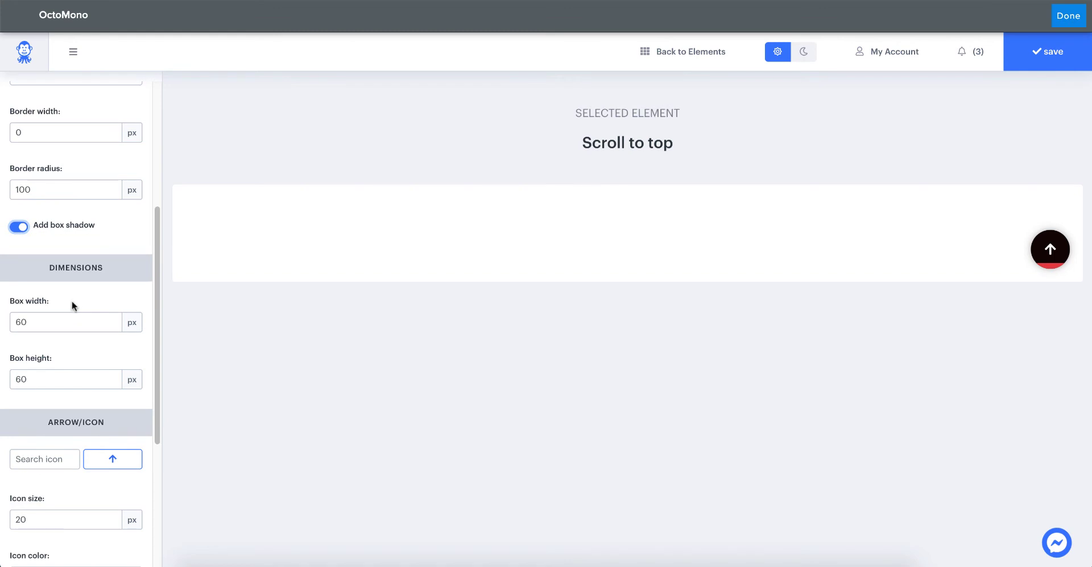
{"action": "left_click", "coordinate": [18, 323]}
{"action": "type", "text": "1"}
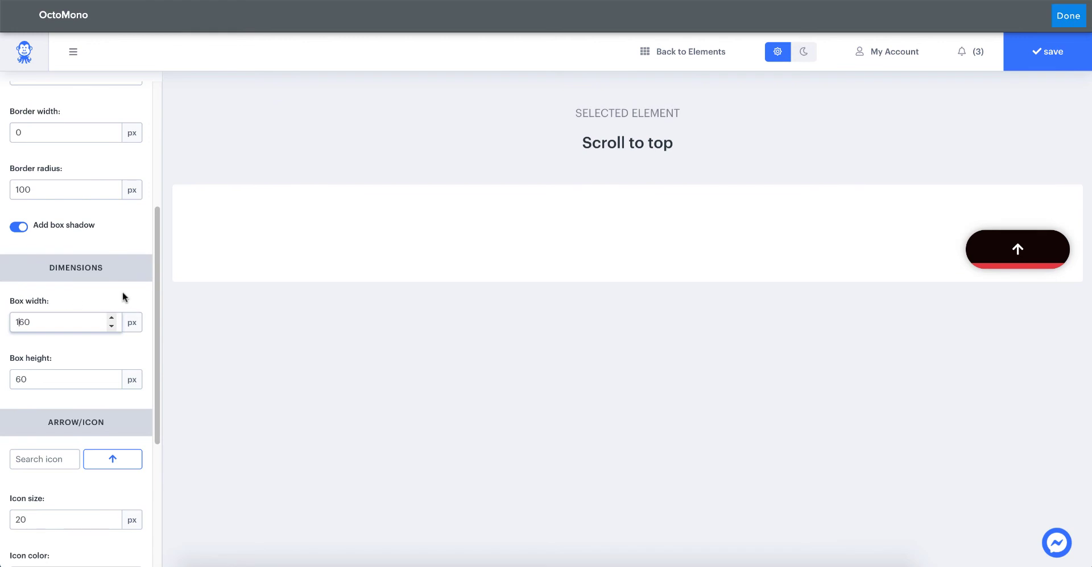
{"action": "key", "text": "BackSpace"}
{"action": "left_click", "coordinate": [105, 284]}
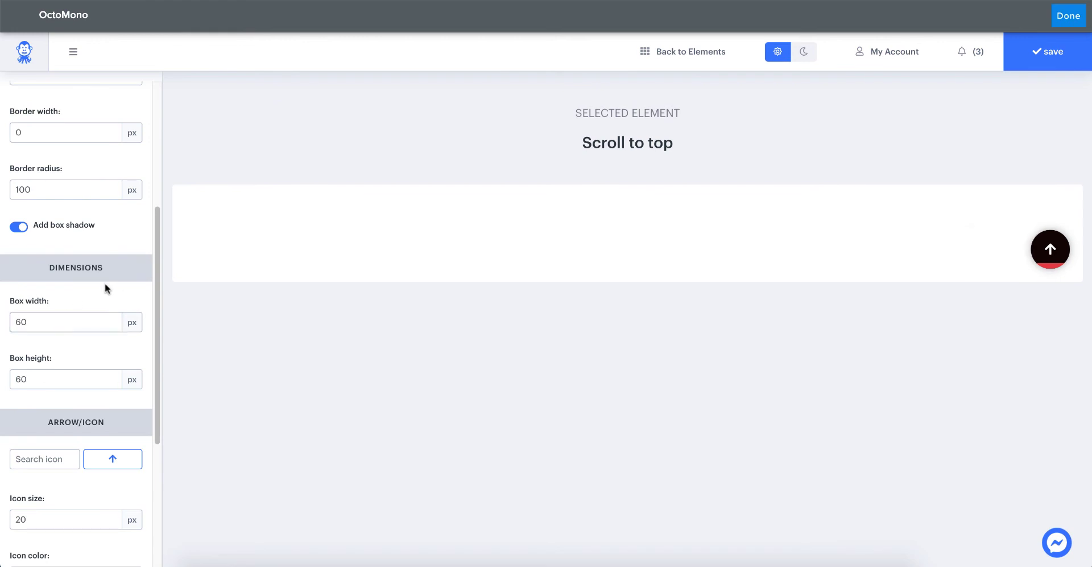
Step: Try several arrow icons for the scroll button and choose the double upward chevron
{"action": "scroll", "coordinate": [104, 286], "scroll_direction": "down", "scroll_amount": 4}
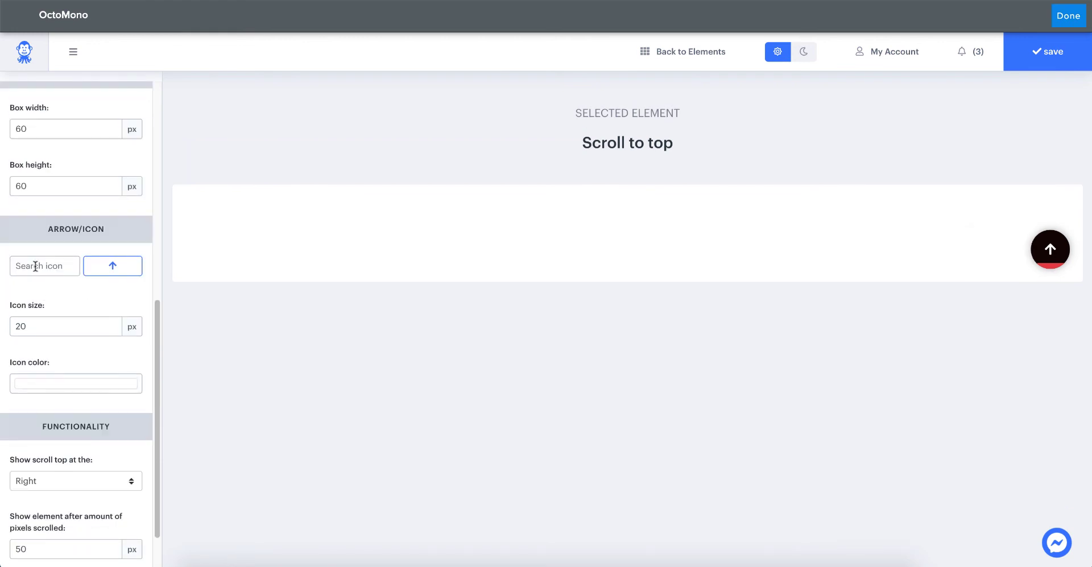
{"action": "left_click", "coordinate": [35, 266]}
{"action": "scroll", "coordinate": [97, 341], "scroll_direction": "down", "scroll_amount": 1}
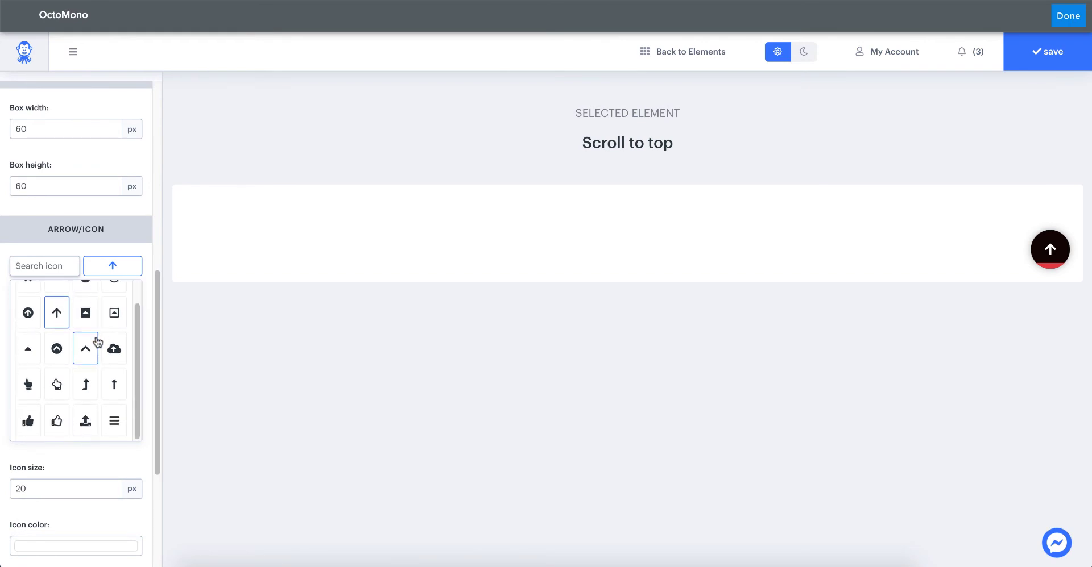
{"action": "scroll", "coordinate": [98, 342], "scroll_direction": "up", "scroll_amount": 1}
{"action": "left_click", "coordinate": [29, 300]}
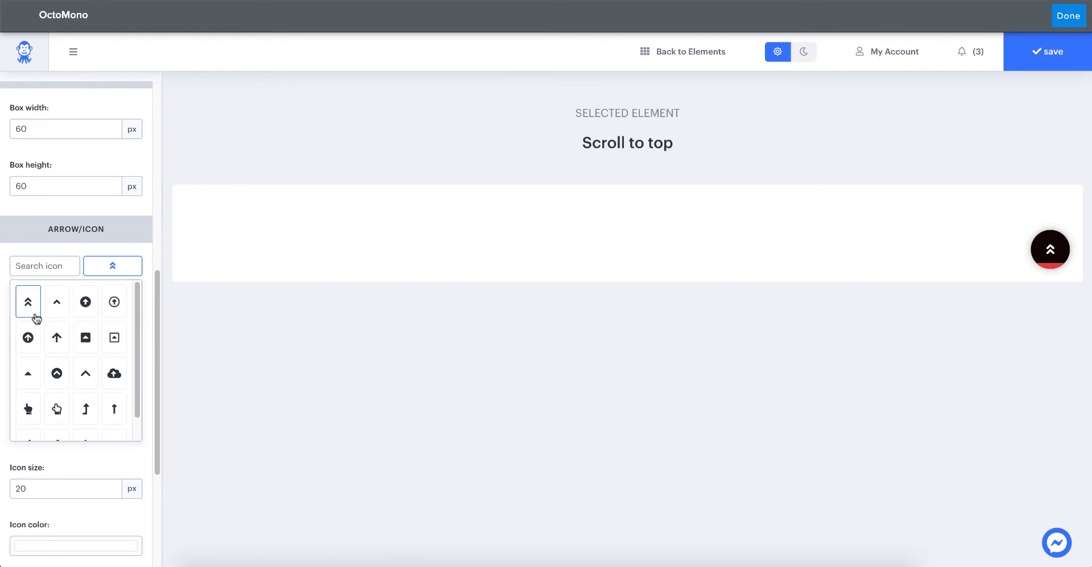
{"action": "left_click", "coordinate": [86, 303]}
{"action": "left_click", "coordinate": [114, 303]}
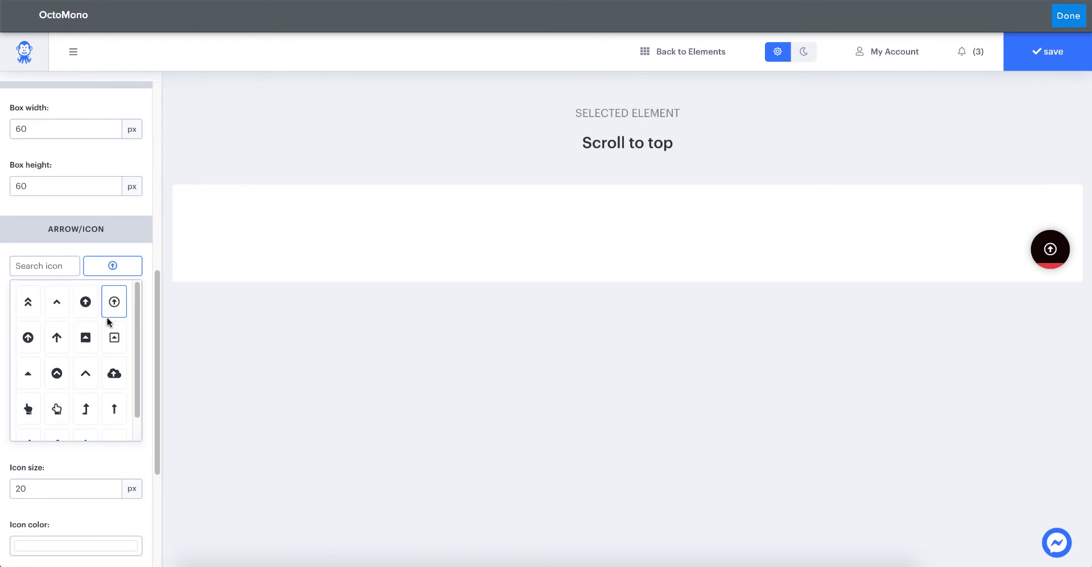
{"action": "left_click", "coordinate": [86, 373]}
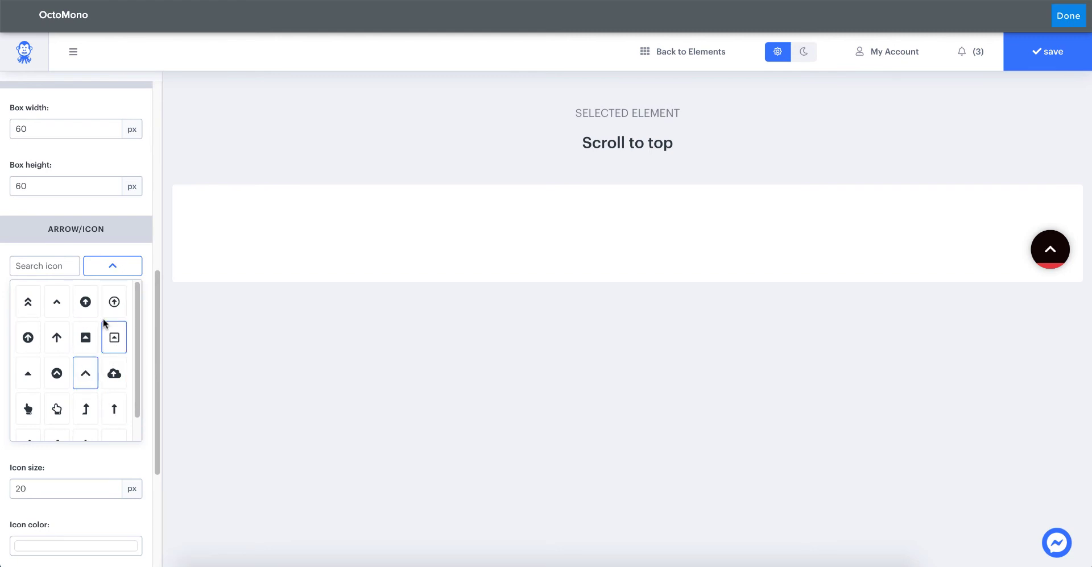
{"action": "left_click", "coordinate": [35, 290]}
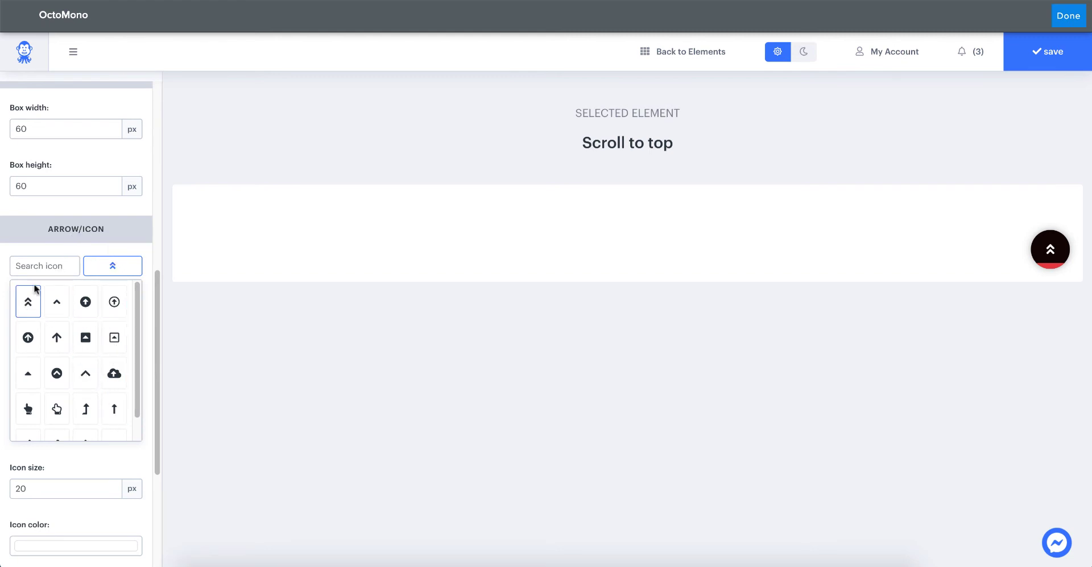
{"action": "left_click", "coordinate": [79, 246]}
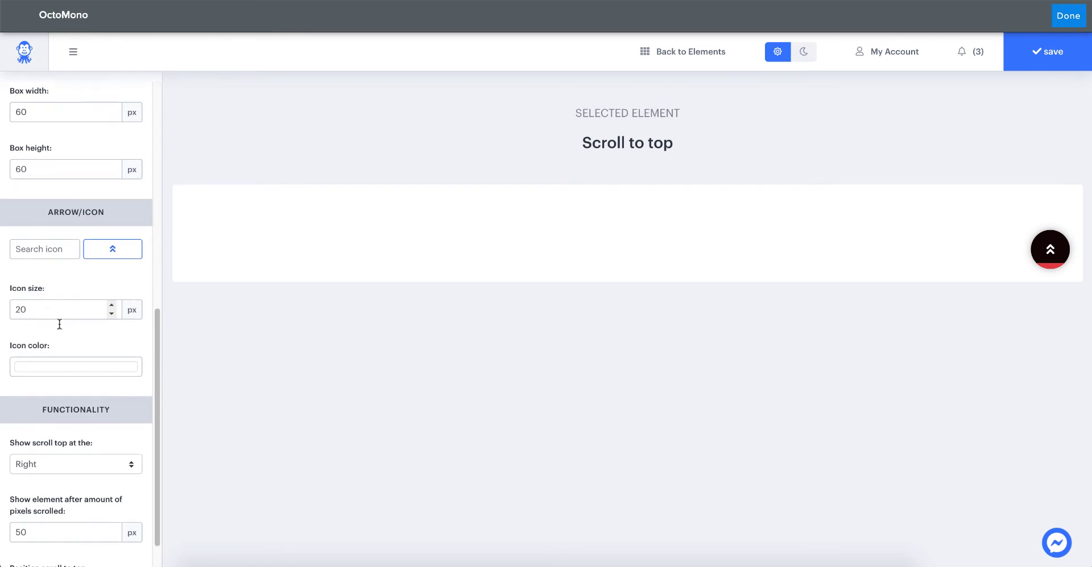
Step: Set the size of the scroll button's icon to 19 px
{"action": "left_click", "coordinate": [48, 310]}
{"action": "key", "text": "BackSpace"}
{"action": "key", "text": "BackSpace"}
{"action": "type", "text": "19"}
{"action": "left_click", "coordinate": [97, 279]}
Step: Try the Center and Left placements for the scroll button and return it to Right
{"action": "scroll", "coordinate": [96, 276], "scroll_direction": "down", "scroll_amount": 1}
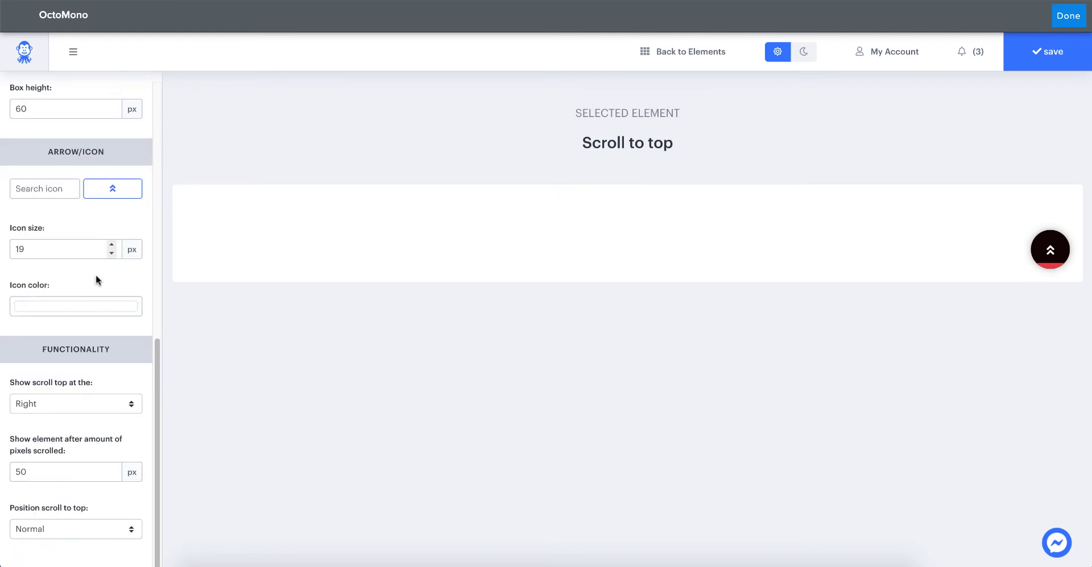
{"action": "left_click", "coordinate": [64, 404]}
{"action": "left_click", "coordinate": [63, 393]}
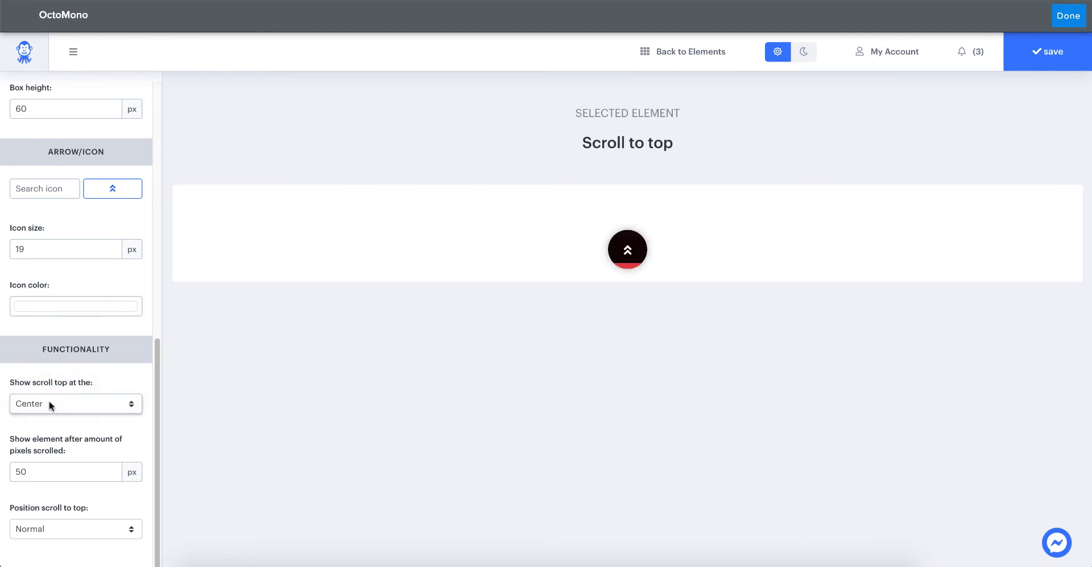
{"action": "left_click", "coordinate": [50, 405]}
{"action": "left_click", "coordinate": [49, 391]}
{"action": "left_click", "coordinate": [51, 401]}
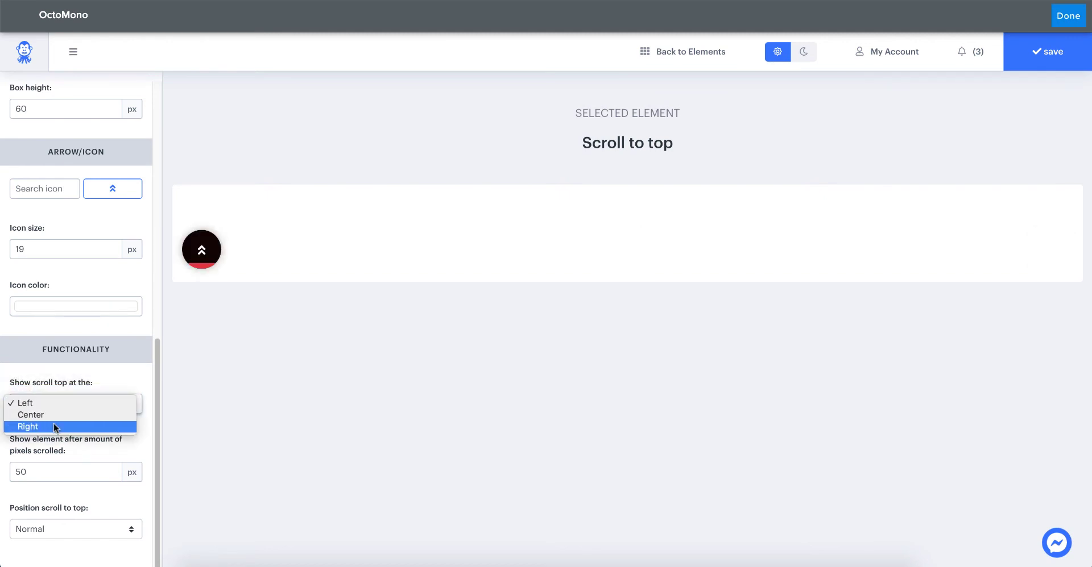
{"action": "left_click", "coordinate": [53, 426]}
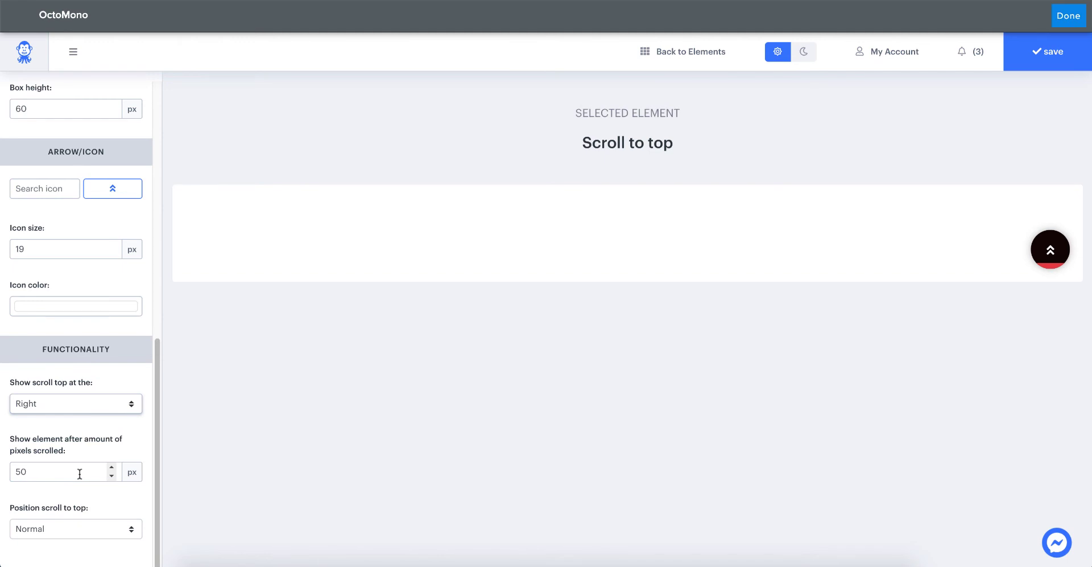
Step: Set the element to show after 100 px scrolled and review the Position scroll to top options
{"action": "left_click", "coordinate": [19, 473]}
{"action": "key", "text": "BackSpace"}
{"action": "type", "text": "100"}
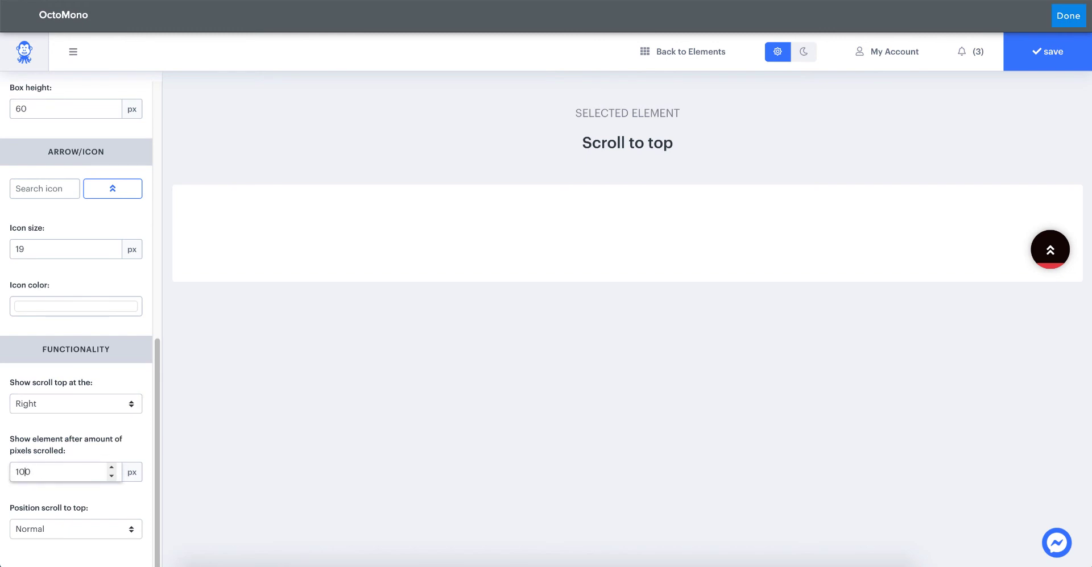
{"action": "left_click", "coordinate": [97, 445]}
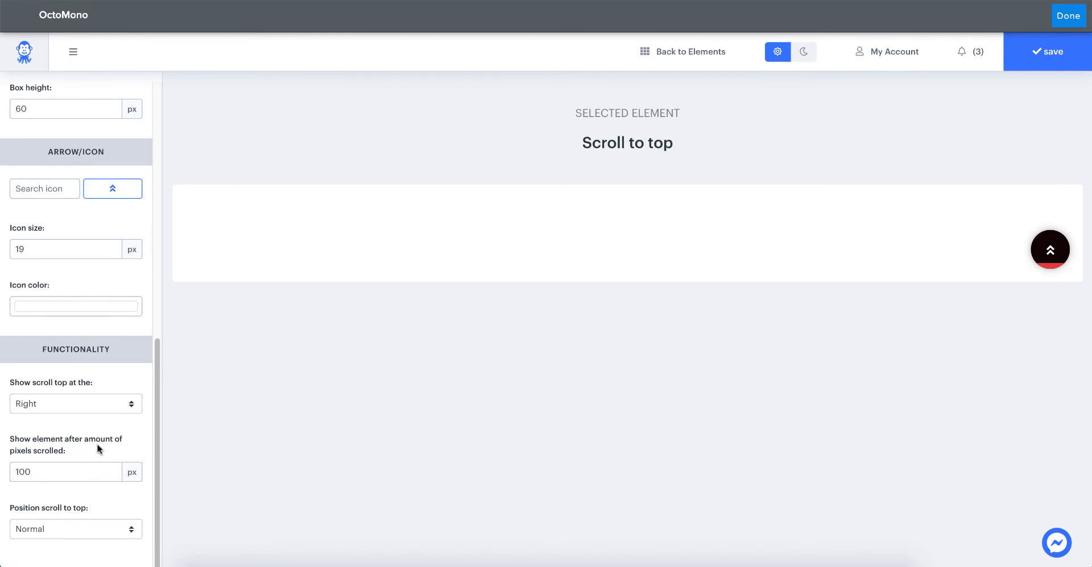
{"action": "left_click", "coordinate": [89, 528]}
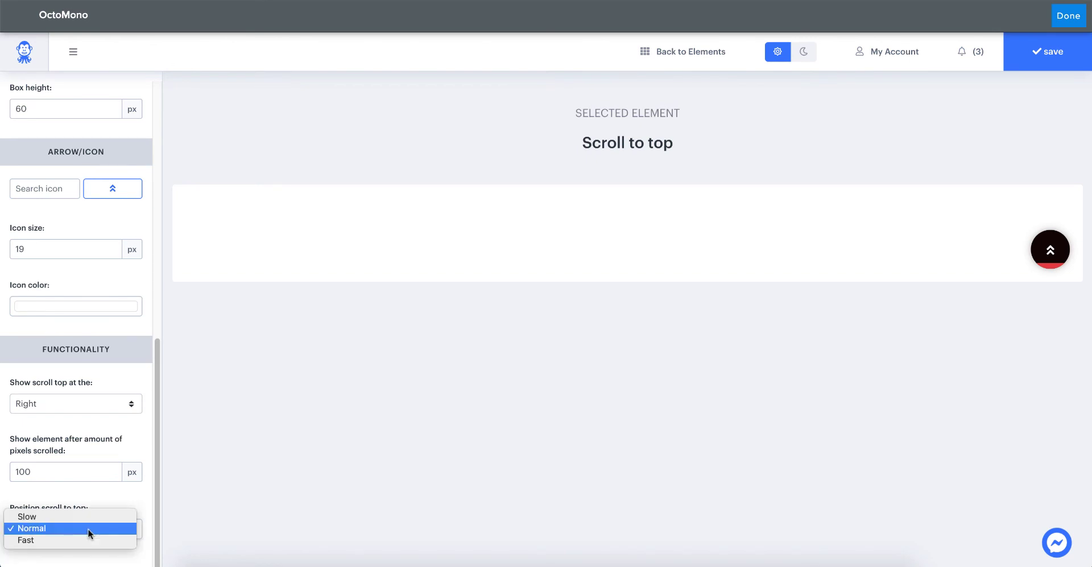
{"action": "left_click", "coordinate": [80, 498]}
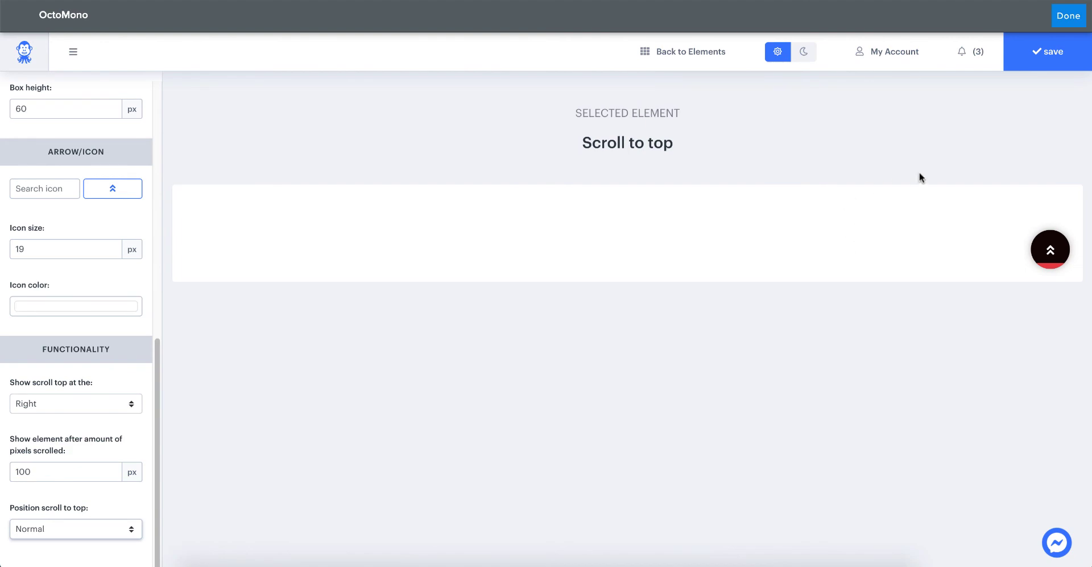
Step: Save the Scroll to top element's settings and return to the page editor
{"action": "left_click", "coordinate": [1072, 60]}
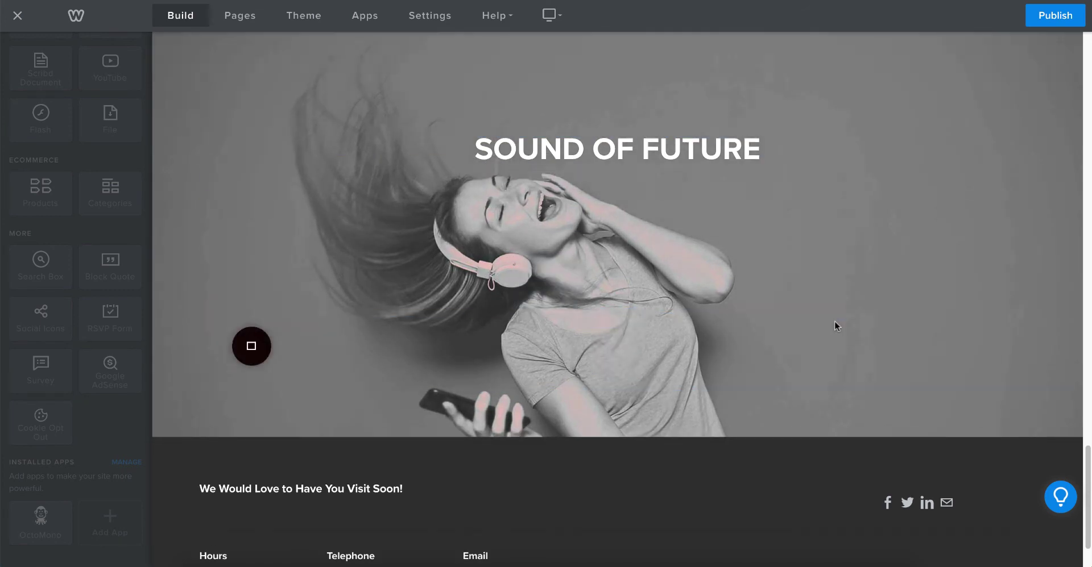
{"action": "left_click", "coordinate": [344, 364]}
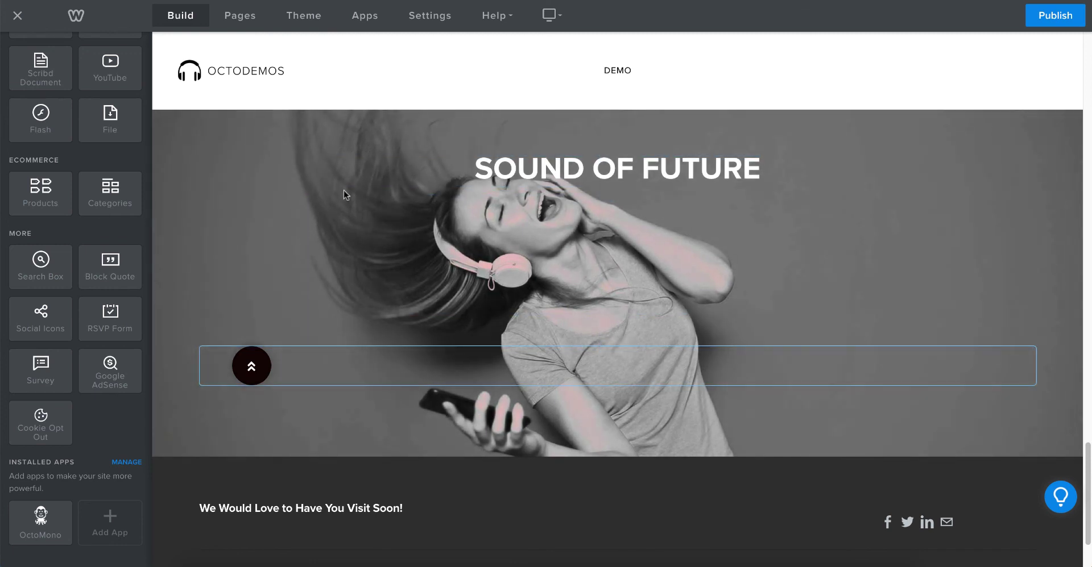
{"action": "left_click", "coordinate": [127, 419]}
Step: Publish the site and open the live page
{"action": "left_click", "coordinate": [1055, 15]}
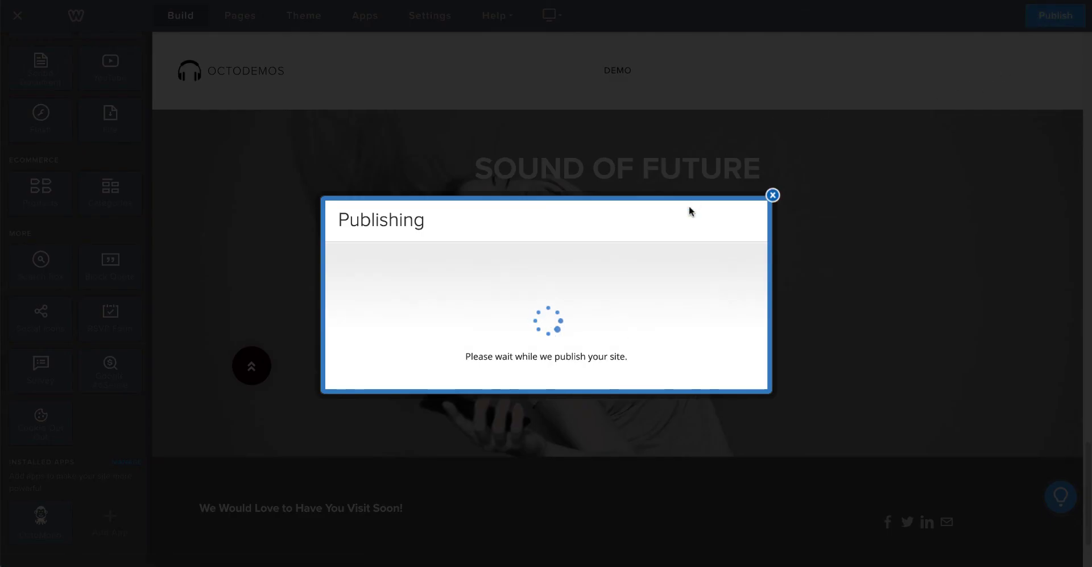
{"action": "left_click", "coordinate": [557, 218]}
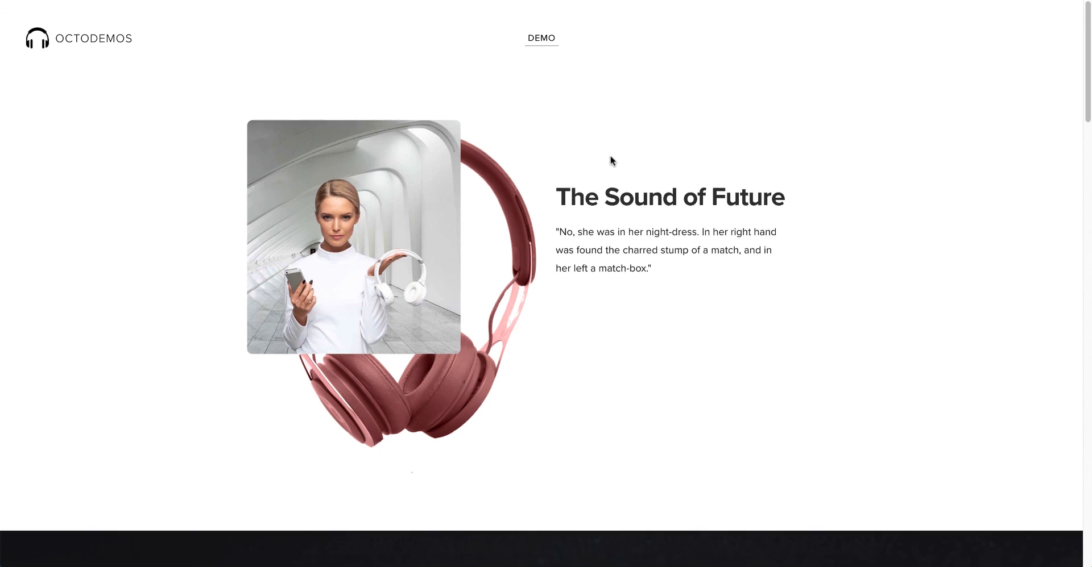
Step: Test the scroll-to-top button on the published page by going down to the footer and jumping back to the top
{"action": "scroll", "coordinate": [611, 161], "scroll_direction": "down", "scroll_amount": 4}
{"action": "scroll", "coordinate": [609, 161], "scroll_direction": "down", "scroll_amount": 6}
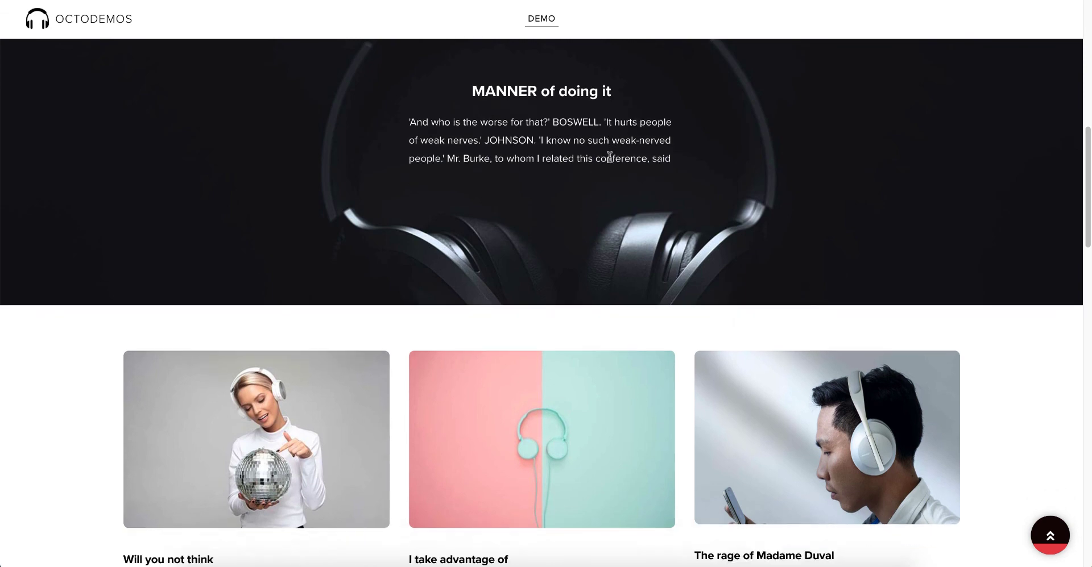
{"action": "scroll", "coordinate": [609, 161], "scroll_direction": "down", "scroll_amount": 6}
{"action": "scroll", "coordinate": [609, 161], "scroll_direction": "down", "scroll_amount": 5}
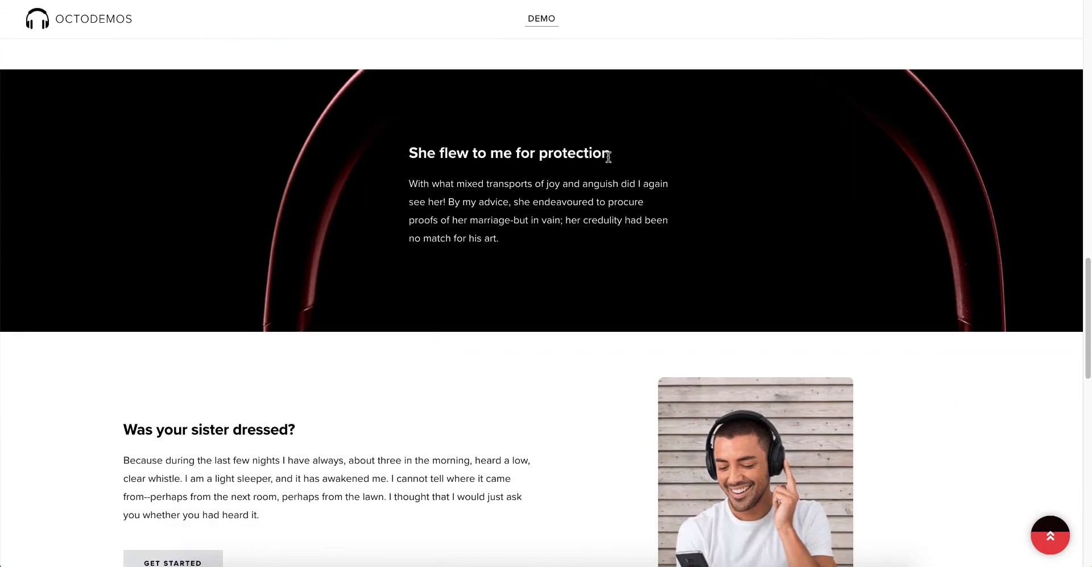
{"action": "scroll", "coordinate": [608, 157], "scroll_direction": "down", "scroll_amount": 8}
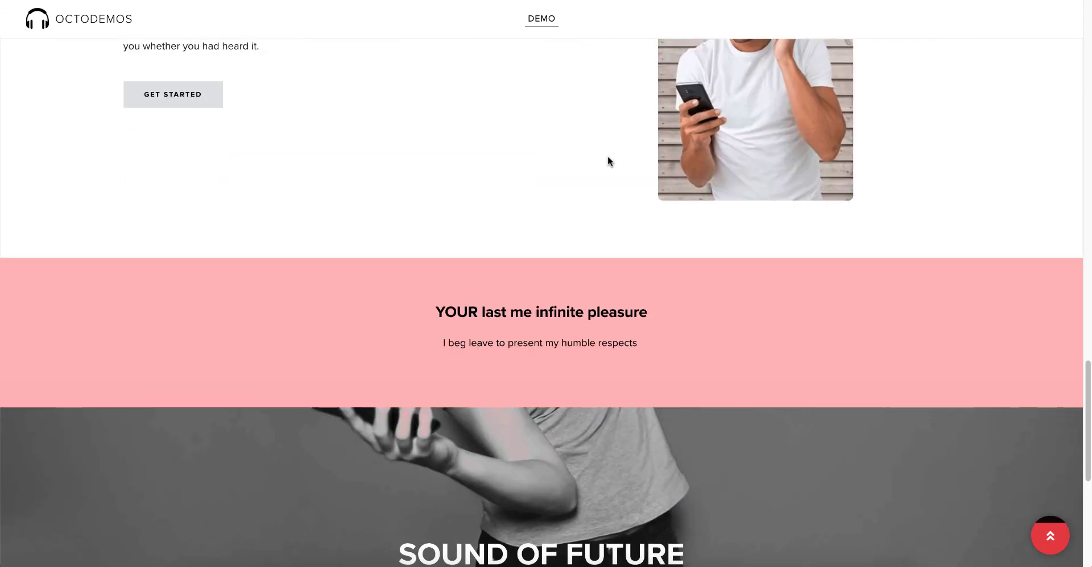
{"action": "scroll", "coordinate": [607, 157], "scroll_direction": "down", "scroll_amount": 2}
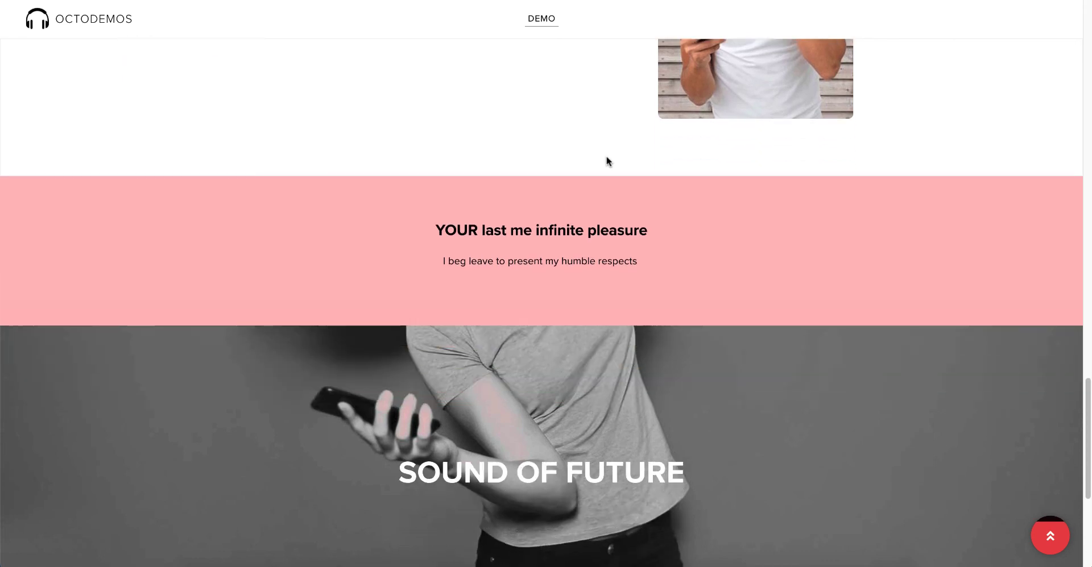
{"action": "scroll", "coordinate": [607, 161], "scroll_direction": "down", "scroll_amount": 5}
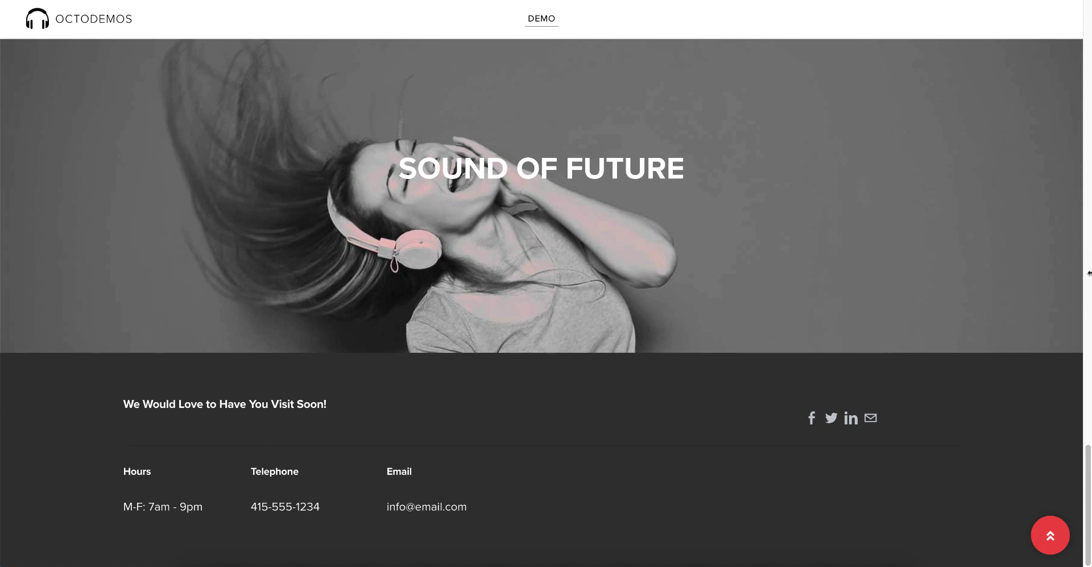
{"action": "left_click", "coordinate": [1034, 531]}
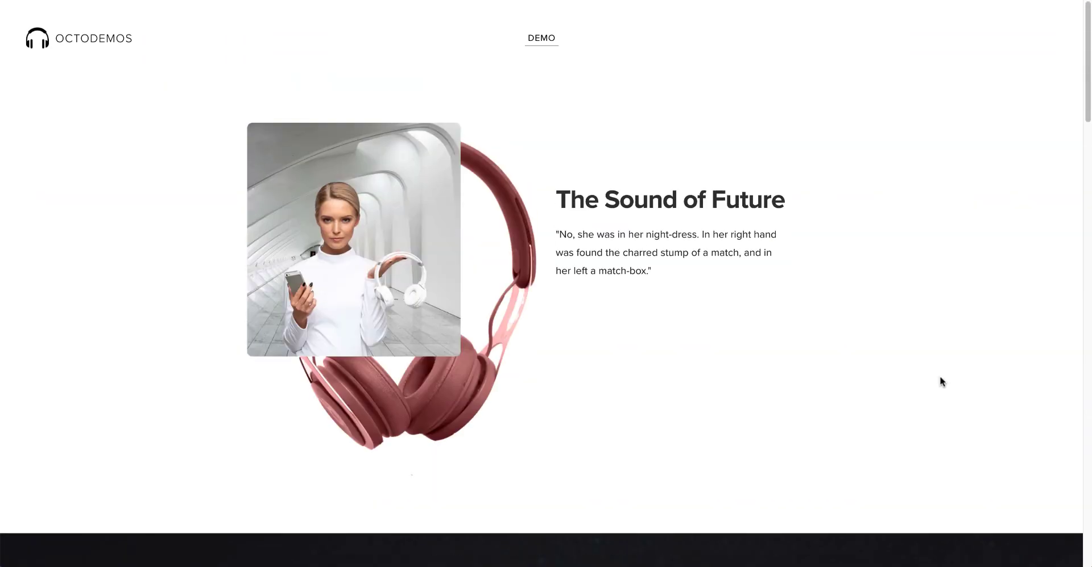
{"action": "scroll", "coordinate": [854, 295], "scroll_direction": "down", "scroll_amount": 10}
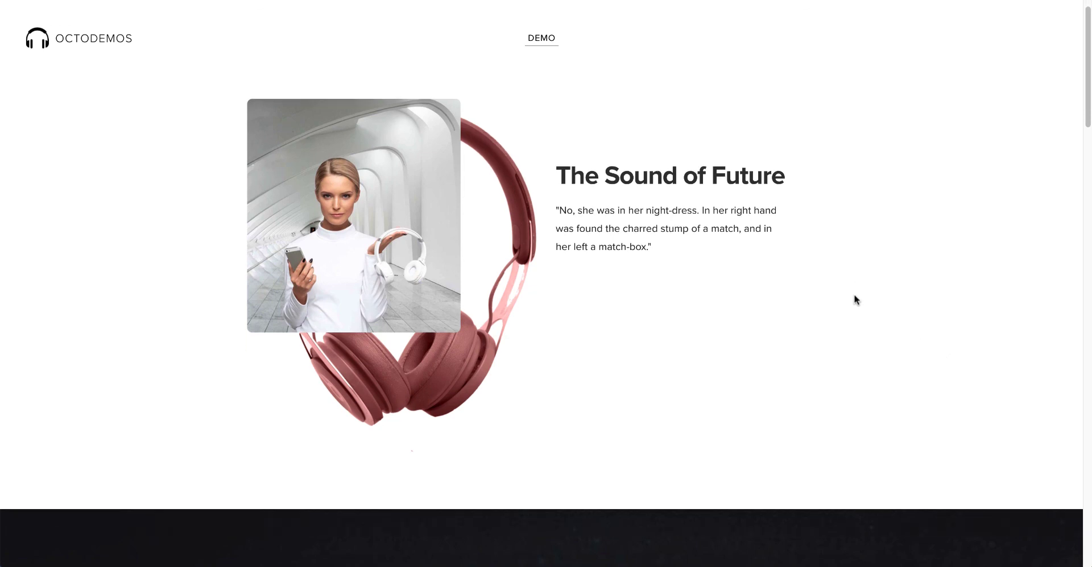